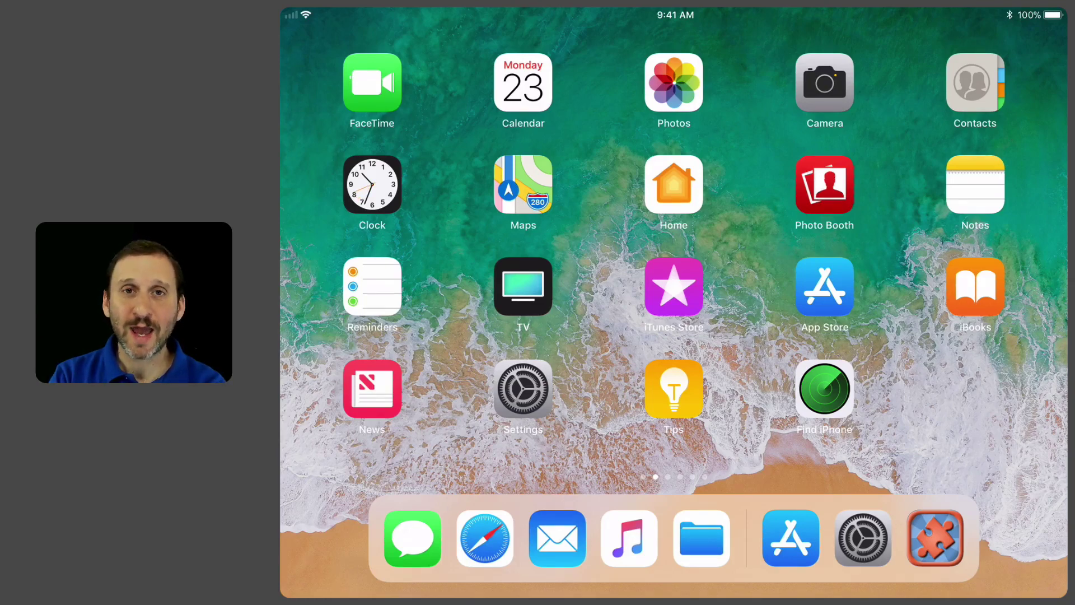
{"action": "scroll", "coordinate": [674, 252], "scroll_direction": "right", "scroll_amount": 5}
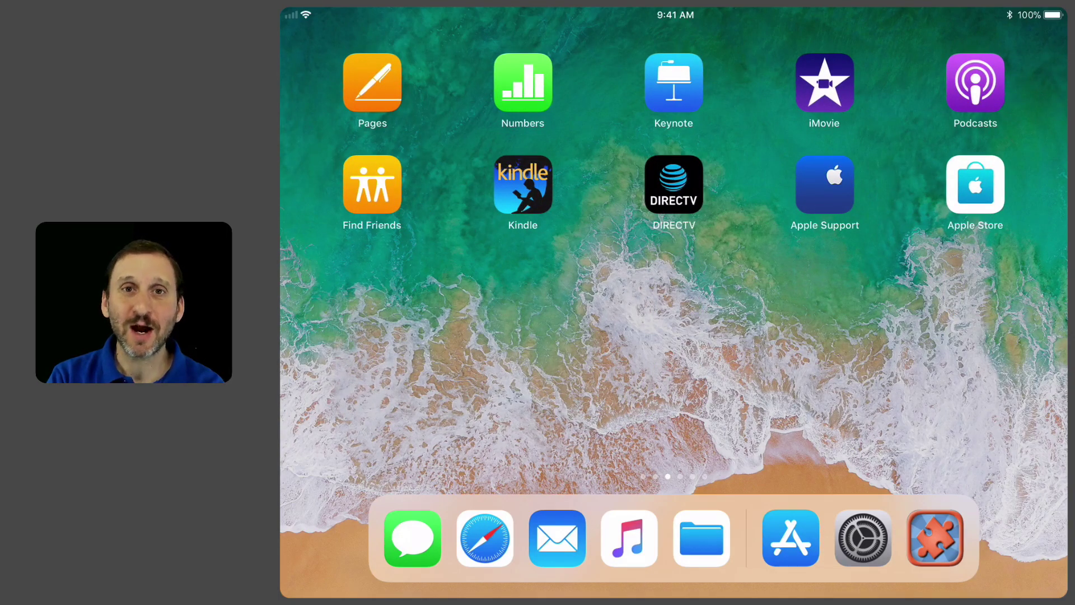
{"action": "scroll", "coordinate": [674, 253], "scroll_direction": "left", "scroll_amount": 5}
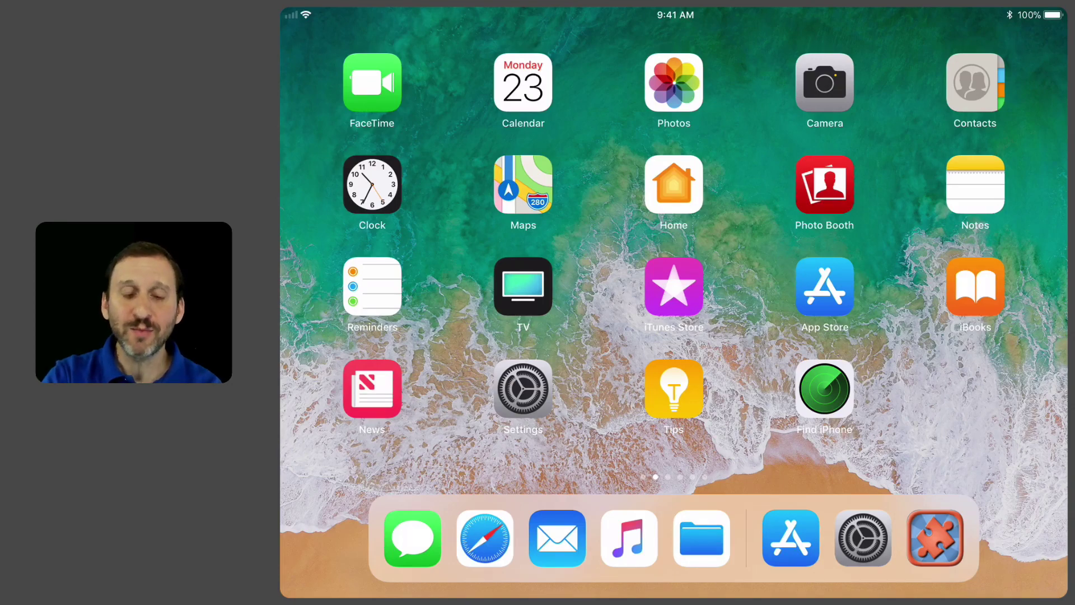
Step: Add Calendar, Find iPhone and Settings to the Dock
{"action": "mouse_move", "coordinate": [522, 83]}
{"action": "left_mouse_down"}
{"action": "mouse_move", "coordinate": [481, 502]}
{"action": "mouse_move", "coordinate": [449, 538]}
{"action": "left_mouse_up"}
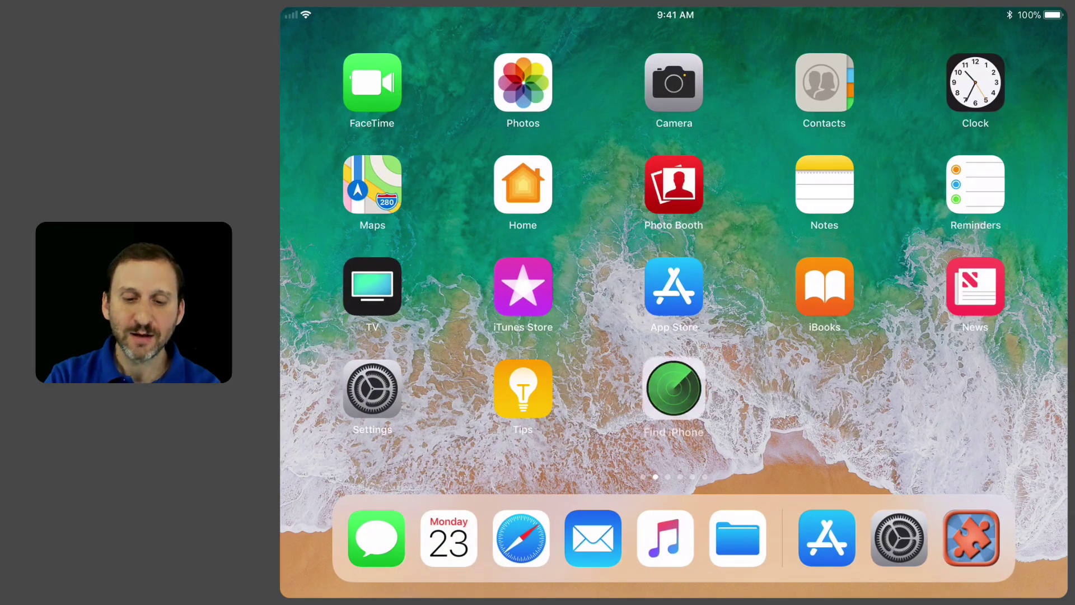
{"action": "left_click_drag", "start_coordinate": [675, 389], "coordinate": [480, 538]}
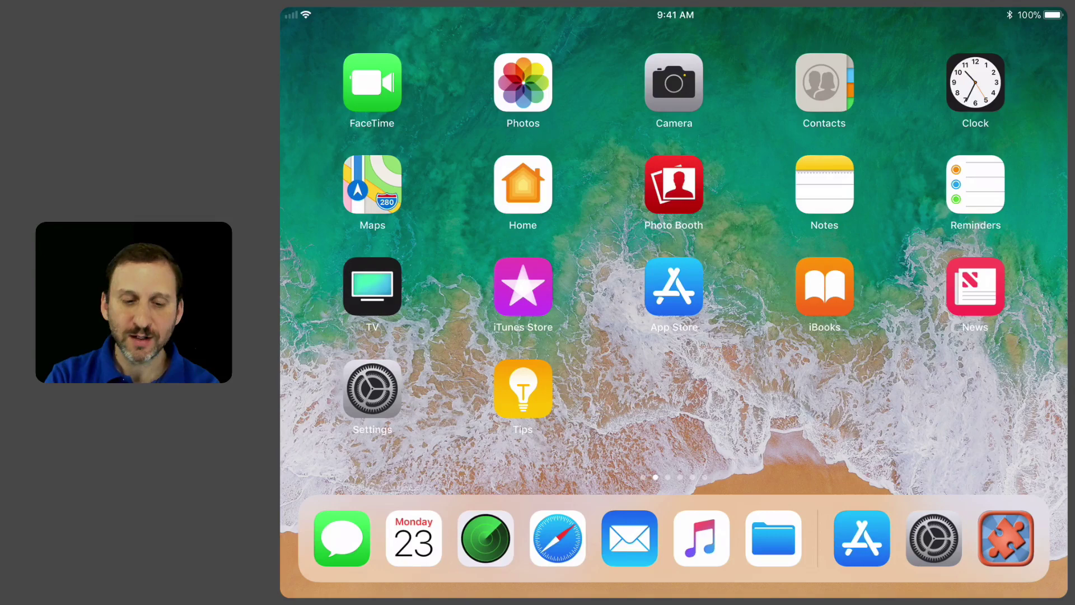
{"action": "mouse_move", "coordinate": [372, 390]}
{"action": "left_mouse_down"}
{"action": "mouse_move", "coordinate": [409, 427]}
{"action": "mouse_move", "coordinate": [446, 522]}
{"action": "mouse_move", "coordinate": [468, 537]}
{"action": "left_mouse_up"}
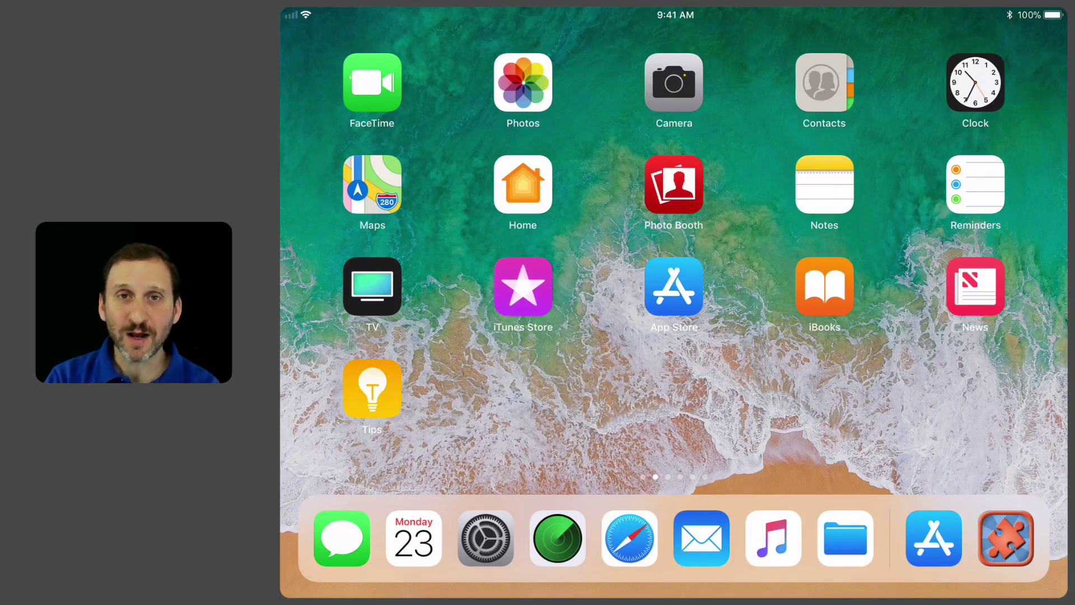
Step: Move Settings, Calendar, Messages and Find iPhone from the Dock onto the Home Screen grid
{"action": "mouse_move", "coordinate": [486, 538]}
{"action": "left_mouse_down"}
{"action": "mouse_move", "coordinate": [493, 487]}
{"action": "mouse_move", "coordinate": [467, 330]}
{"action": "mouse_move", "coordinate": [492, 353]}
{"action": "left_mouse_up"}
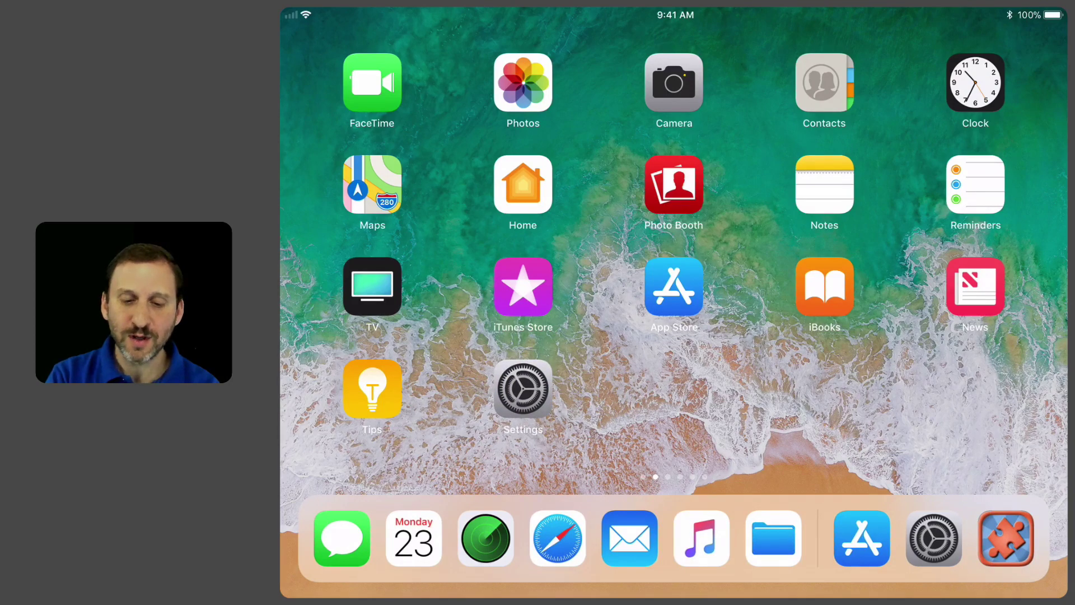
{"action": "mouse_move", "coordinate": [413, 538]}
{"action": "left_mouse_down"}
{"action": "mouse_move", "coordinate": [551, 439]}
{"action": "mouse_move", "coordinate": [674, 395]}
{"action": "left_mouse_up"}
{"action": "mouse_move", "coordinate": [375, 537]}
{"action": "left_mouse_down"}
{"action": "mouse_move", "coordinate": [641, 432]}
{"action": "mouse_move", "coordinate": [790, 389]}
{"action": "left_mouse_up"}
{"action": "left_click_drag", "start_coordinate": [413, 537], "coordinate": [941, 395]}
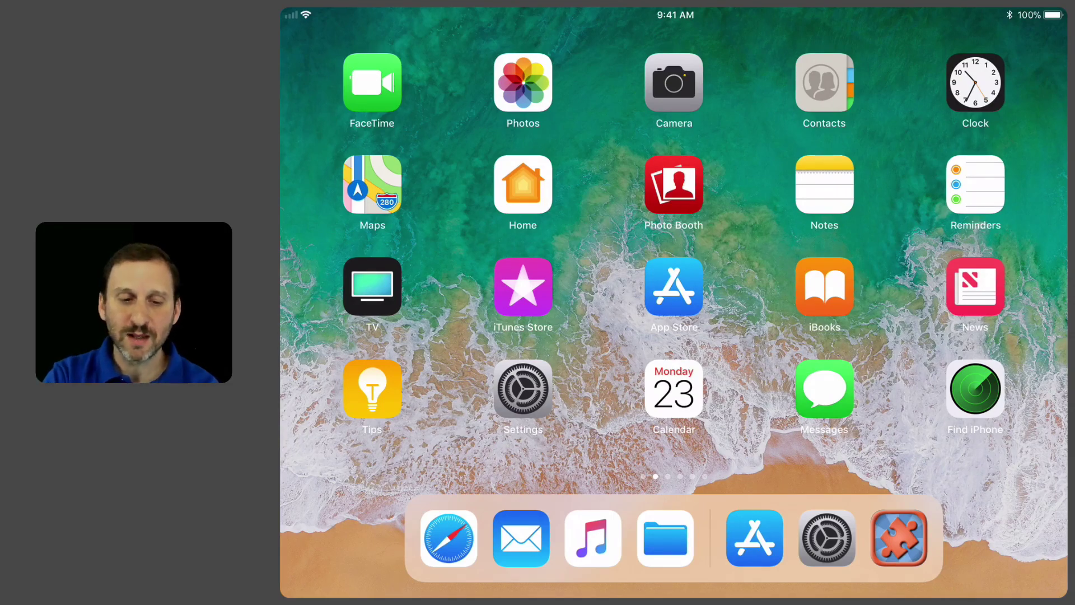
Step: Open Photos, then Calendar, returning Home each time, dismissing Photos' iCloud alert
{"action": "left_click", "coordinate": [523, 83]}
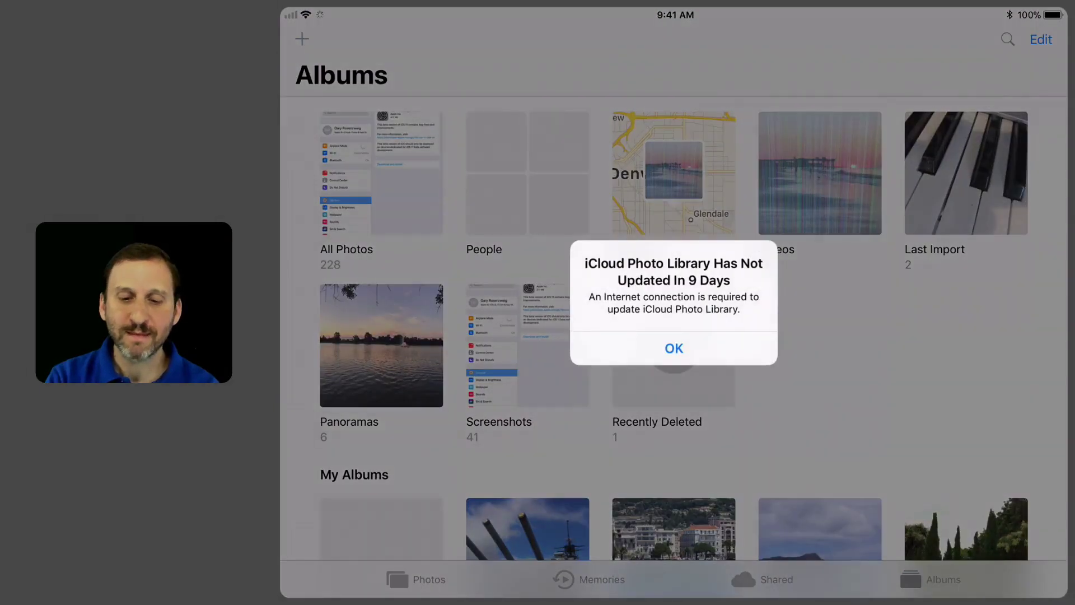
{"action": "left_click", "coordinate": [674, 347]}
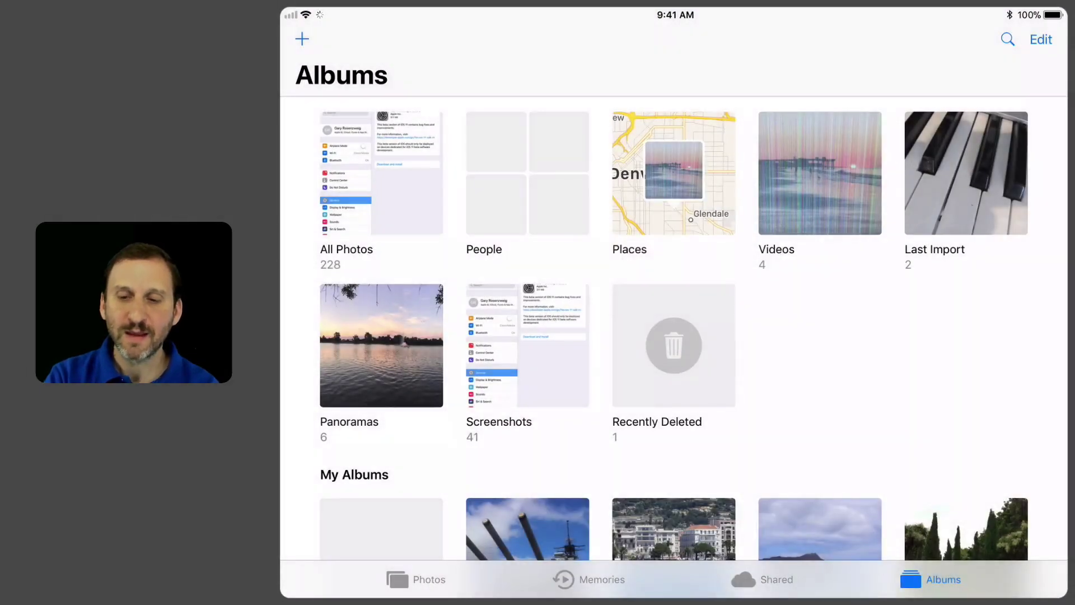
{"action": "key", "text": "super+shift+h"}
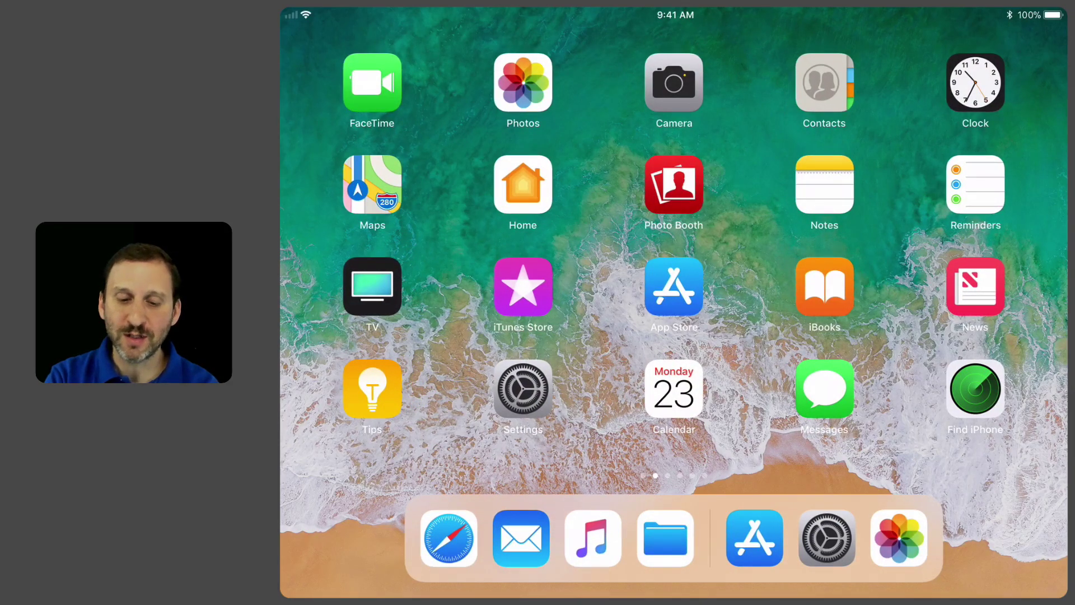
{"action": "left_click", "coordinate": [674, 388]}
{"action": "key", "text": "super+shift+h"}
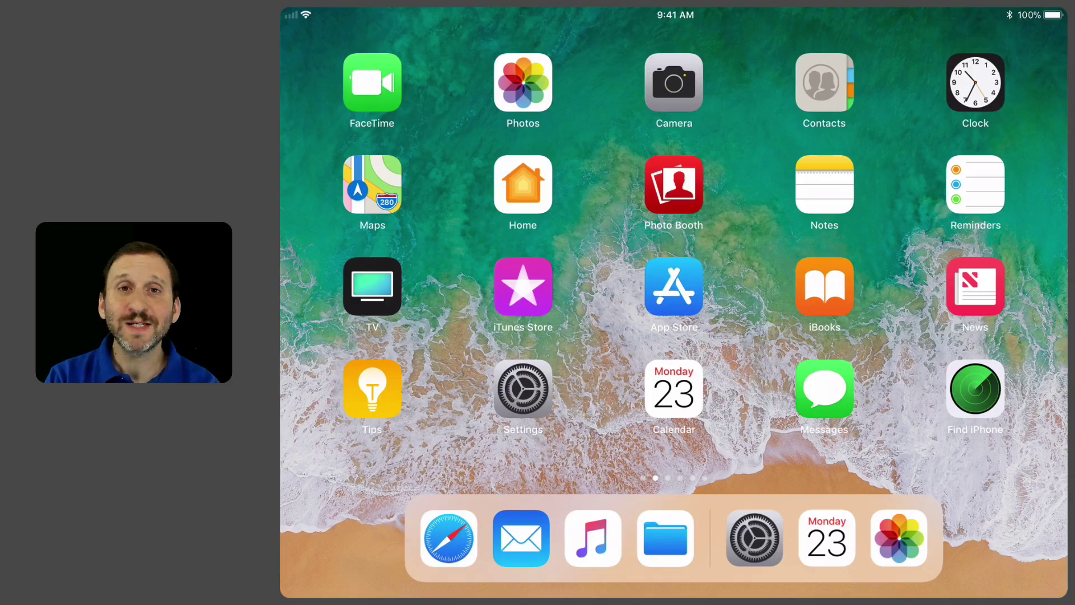
Step: Turn off Show Suggested and Recent Apps in Settings > General > Multitasking & Dock
{"action": "left_click", "coordinate": [755, 538]}
{"action": "left_click", "coordinate": [348, 451]}
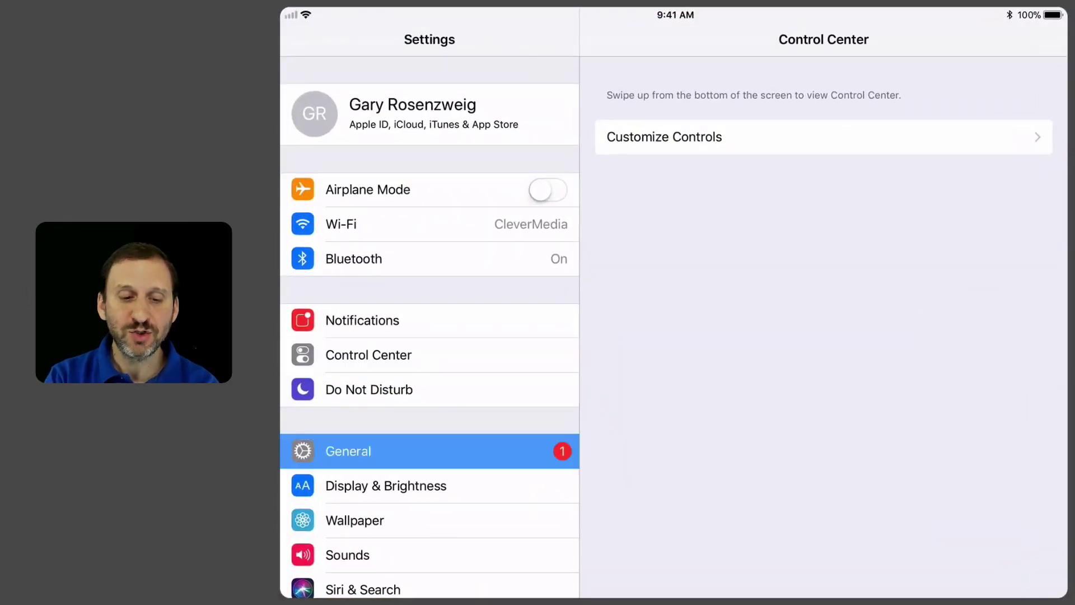
{"action": "left_click", "coordinate": [665, 265]}
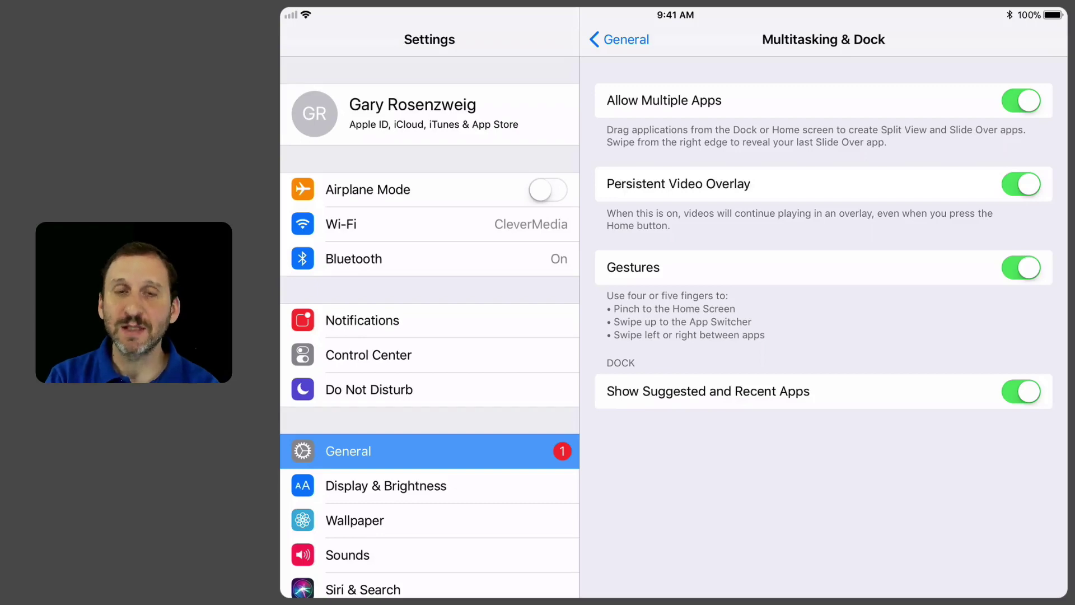
{"action": "left_click", "coordinate": [1021, 391]}
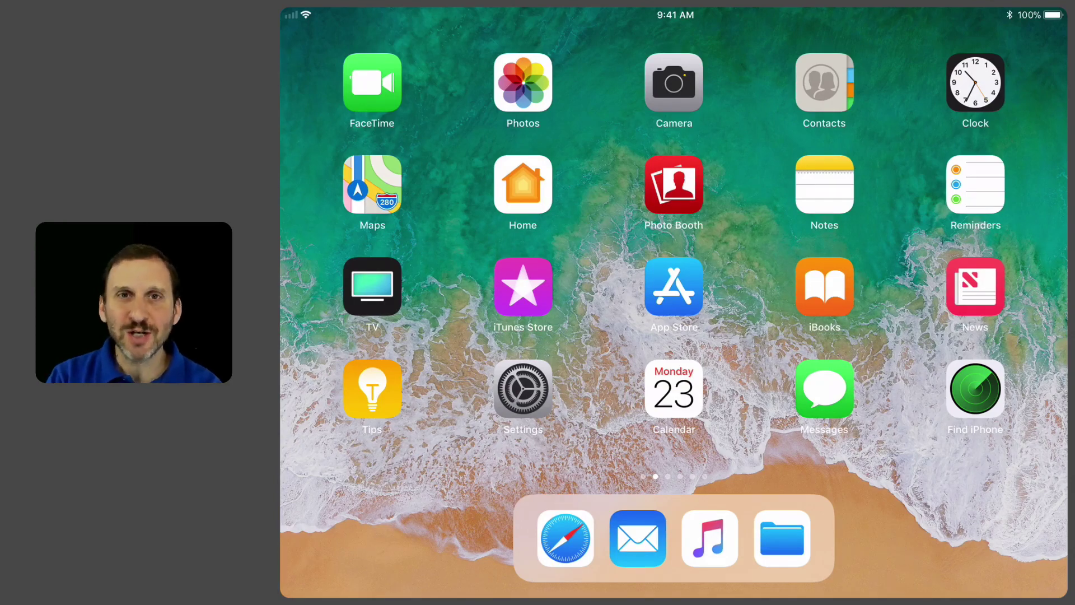
Step: Turn Show Suggested and Recent Apps back on and return Home
{"action": "left_click", "coordinate": [523, 388]}
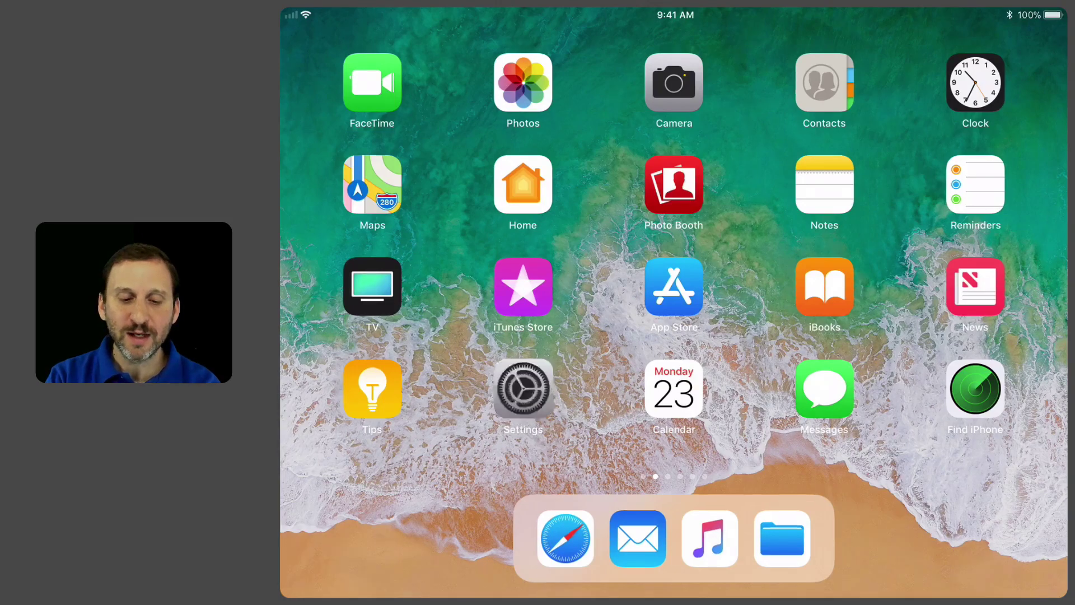
{"action": "left_click", "coordinate": [1021, 392]}
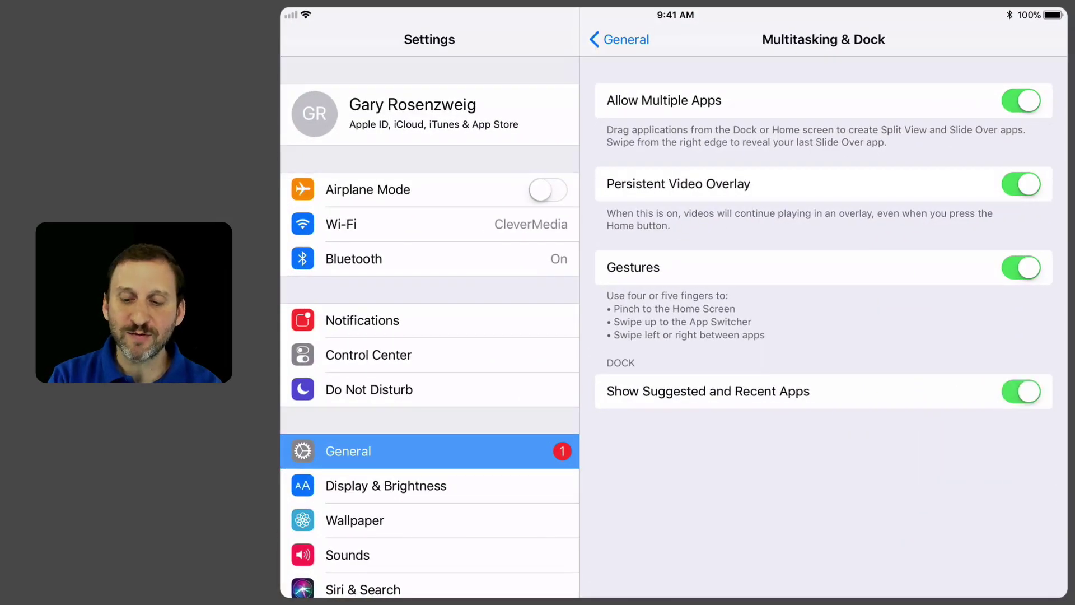
{"action": "key", "text": "super+h"}
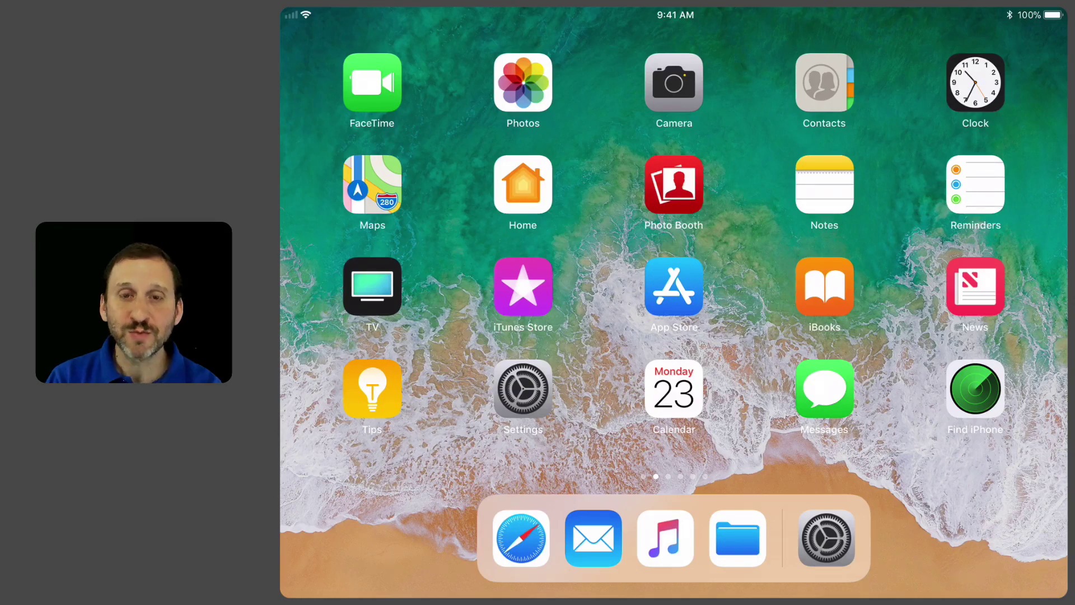
{"action": "left_click", "coordinate": [521, 538]}
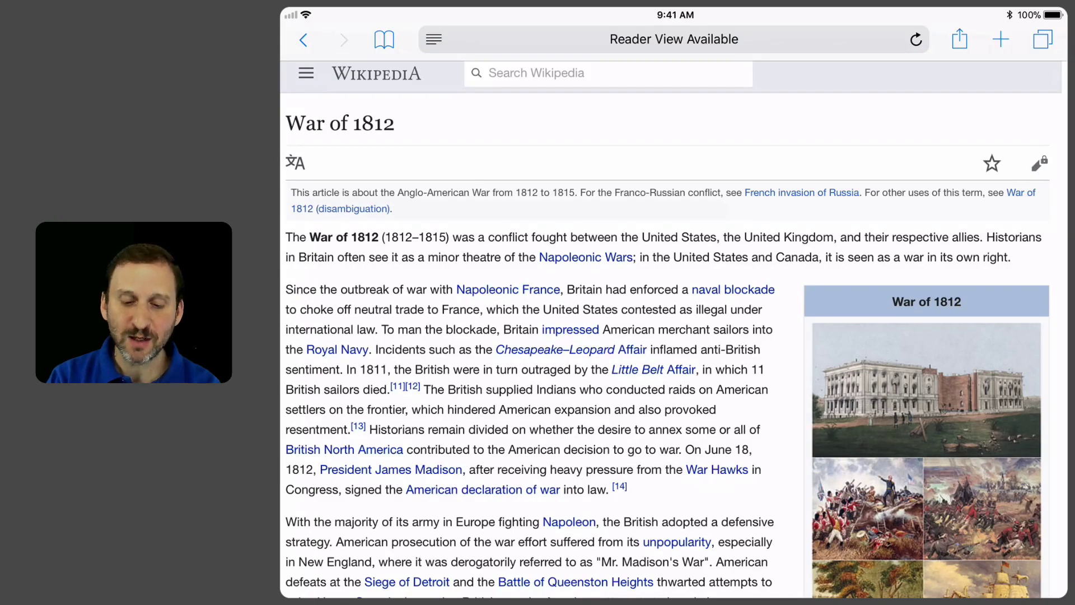
{"action": "left_click_drag", "start_coordinate": [673, 597], "coordinate": [672, 505]}
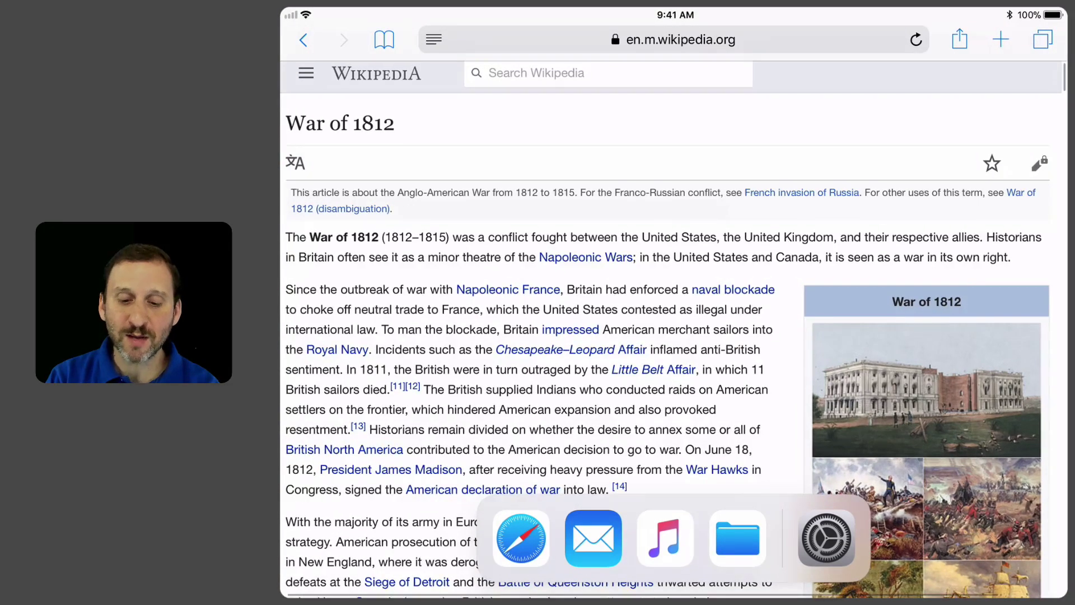
{"action": "left_click_drag", "start_coordinate": [672, 538], "coordinate": [673, 336]}
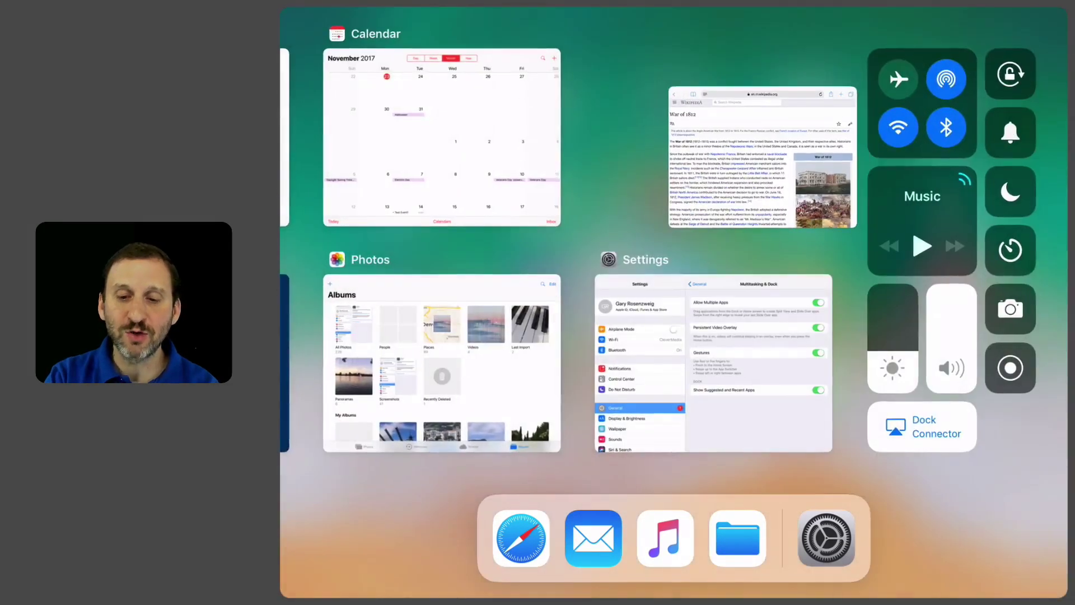
{"action": "left_click", "coordinate": [762, 157]}
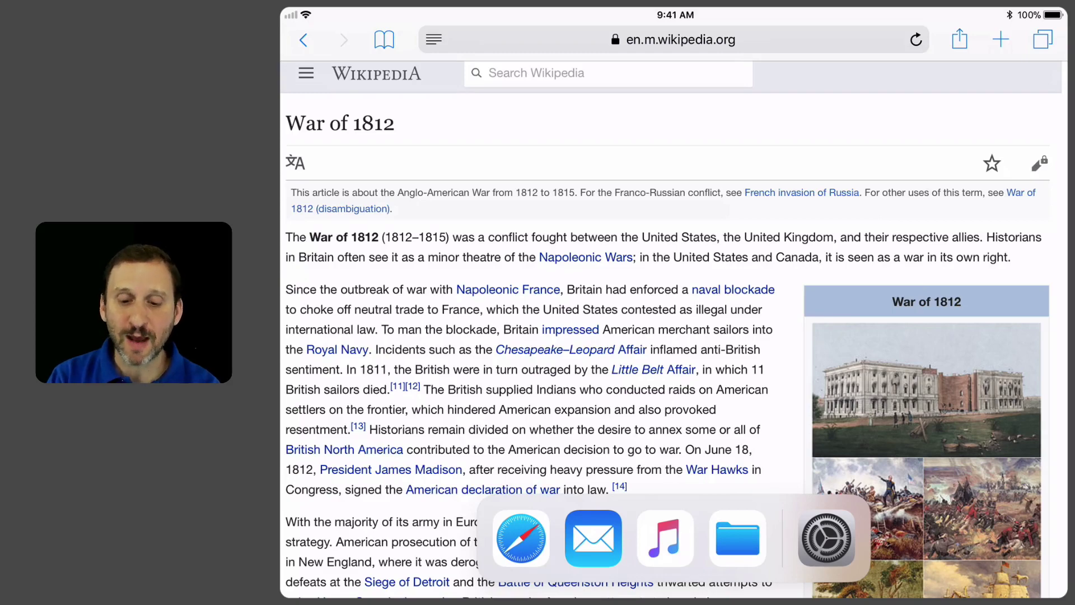
{"action": "left_click", "coordinate": [826, 538]}
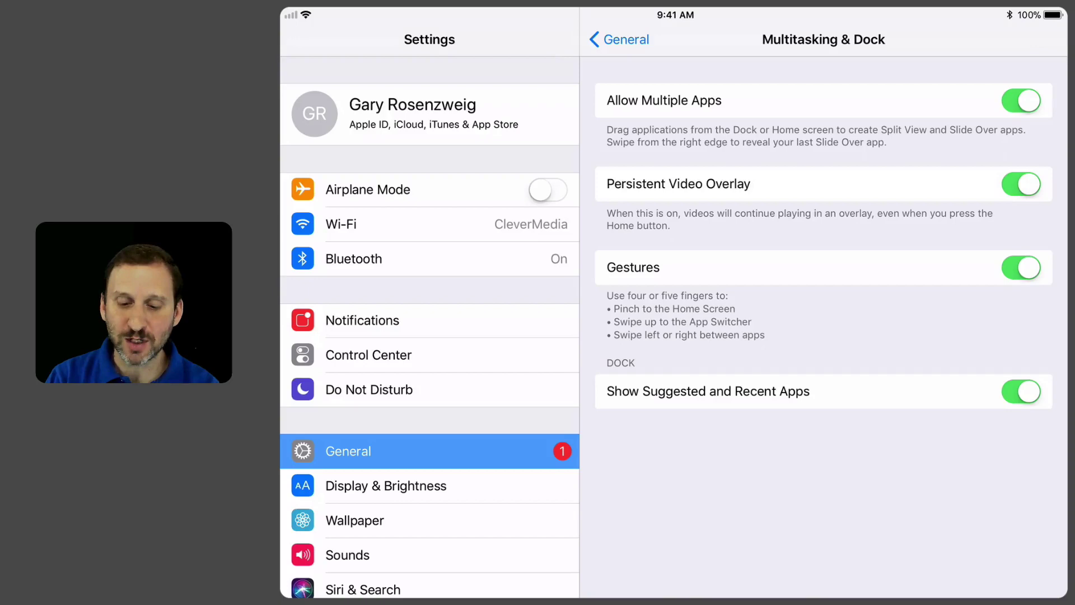
{"action": "left_click_drag", "start_coordinate": [673, 598], "coordinate": [672, 521]}
{"action": "left_click", "coordinate": [521, 540]}
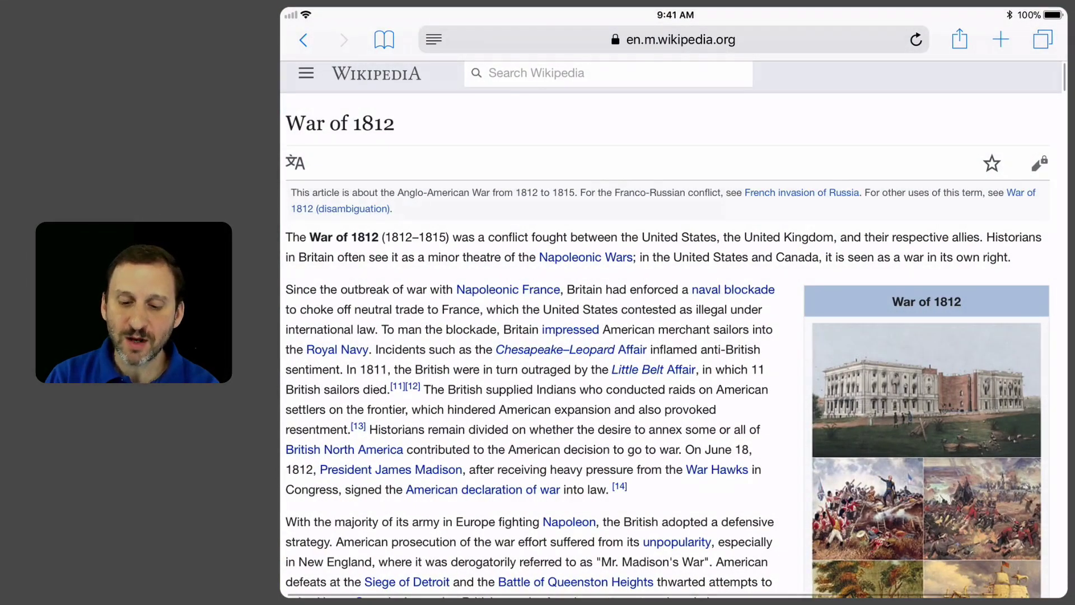
{"action": "left_click_drag", "start_coordinate": [673, 598], "coordinate": [672, 538]}
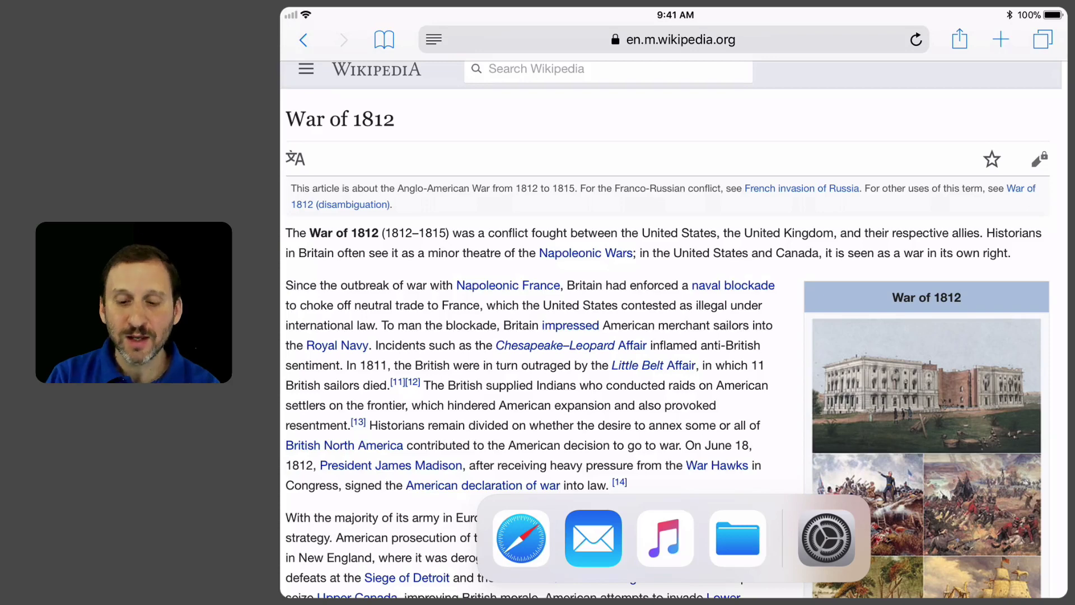
{"action": "left_click_drag", "start_coordinate": [738, 538], "coordinate": [957, 234]}
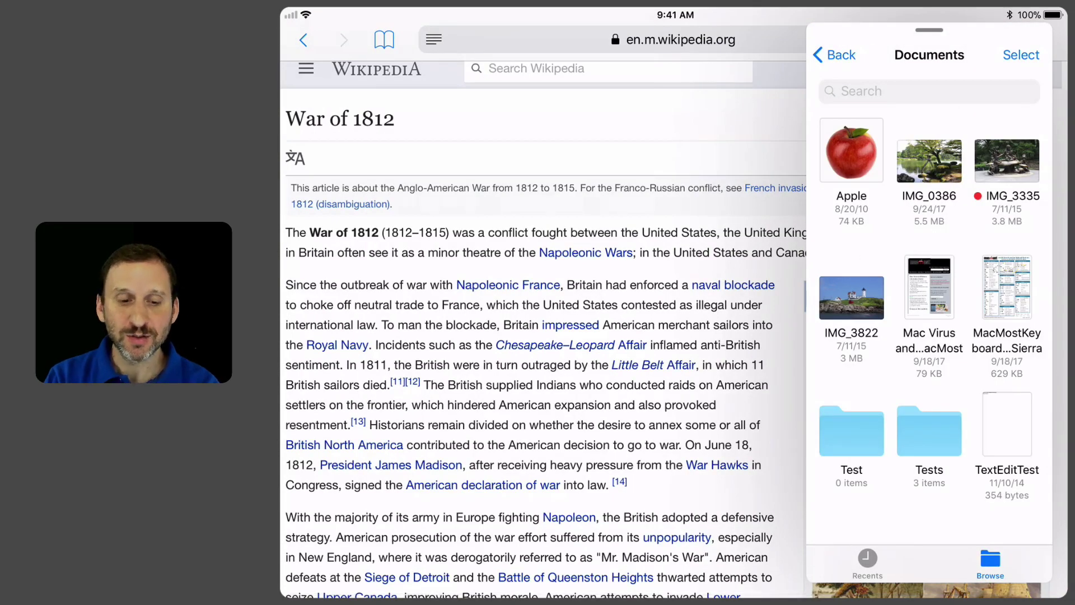
{"action": "key", "text": "super+h"}
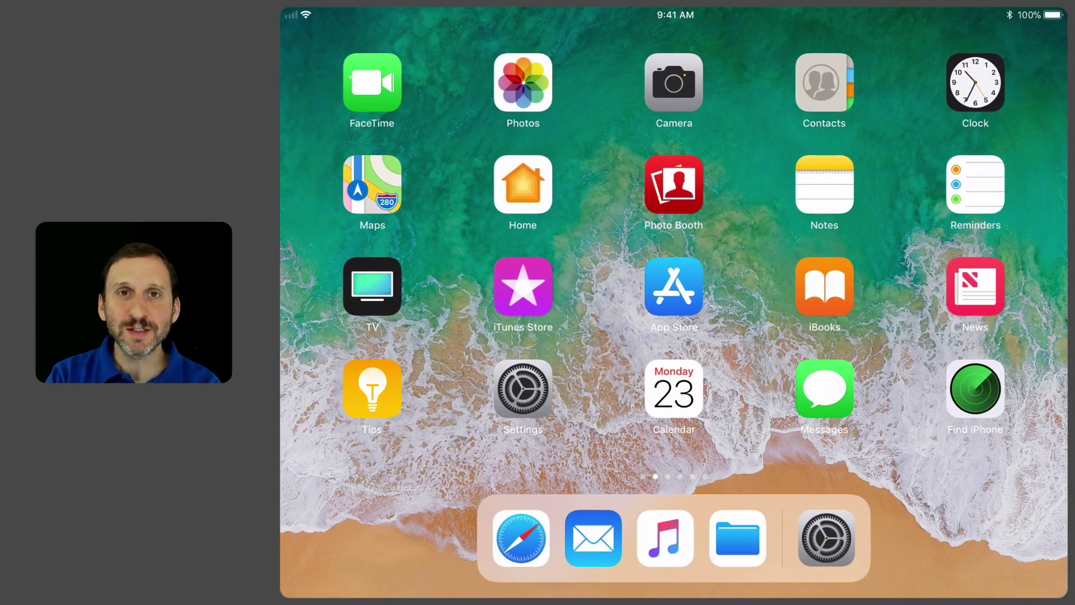
{"action": "scroll", "coordinate": [672, 253], "scroll_direction": "right", "scroll_amount": 5}
{"action": "scroll", "coordinate": [673, 252], "scroll_direction": "left", "scroll_amount": 5}
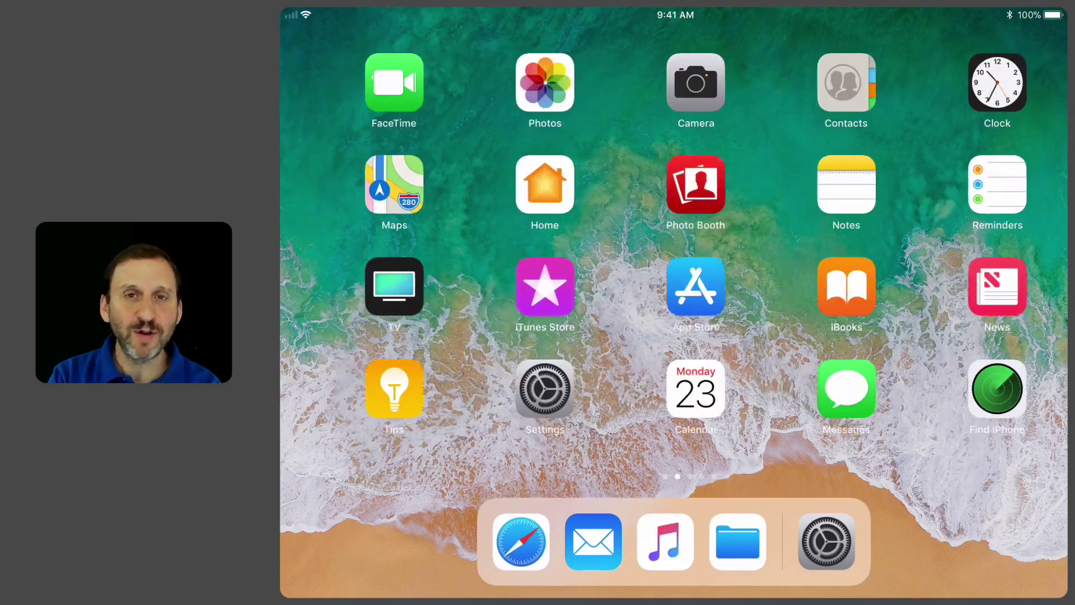
{"action": "scroll", "coordinate": [673, 252], "scroll_direction": "left", "scroll_amount": 2}
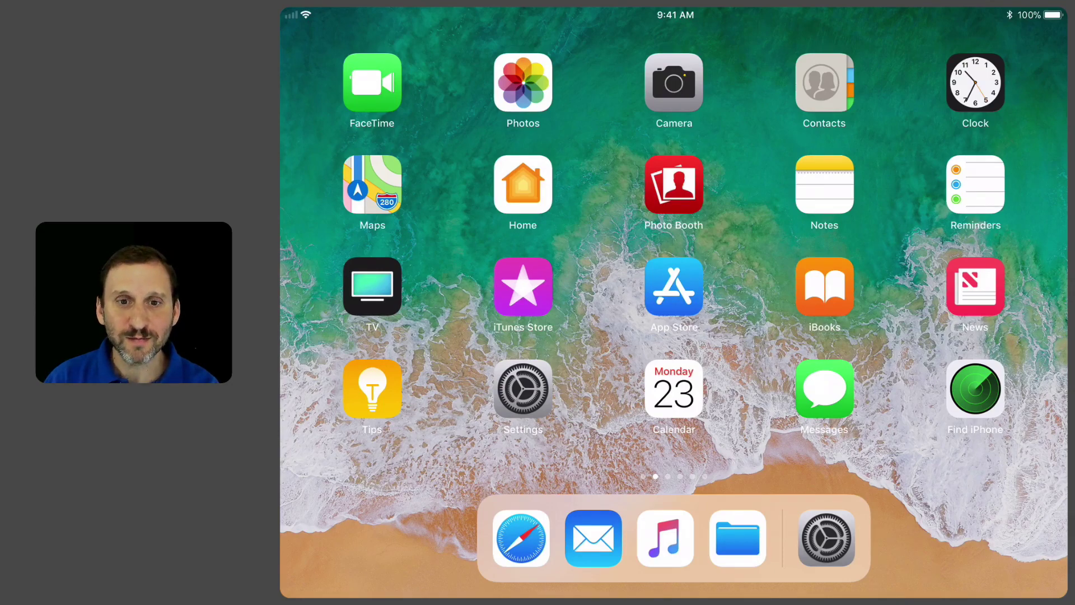
{"action": "scroll", "coordinate": [674, 252], "scroll_direction": "right", "scroll_amount": 5}
{"action": "scroll", "coordinate": [674, 252], "scroll_direction": "right", "scroll_amount": 5}
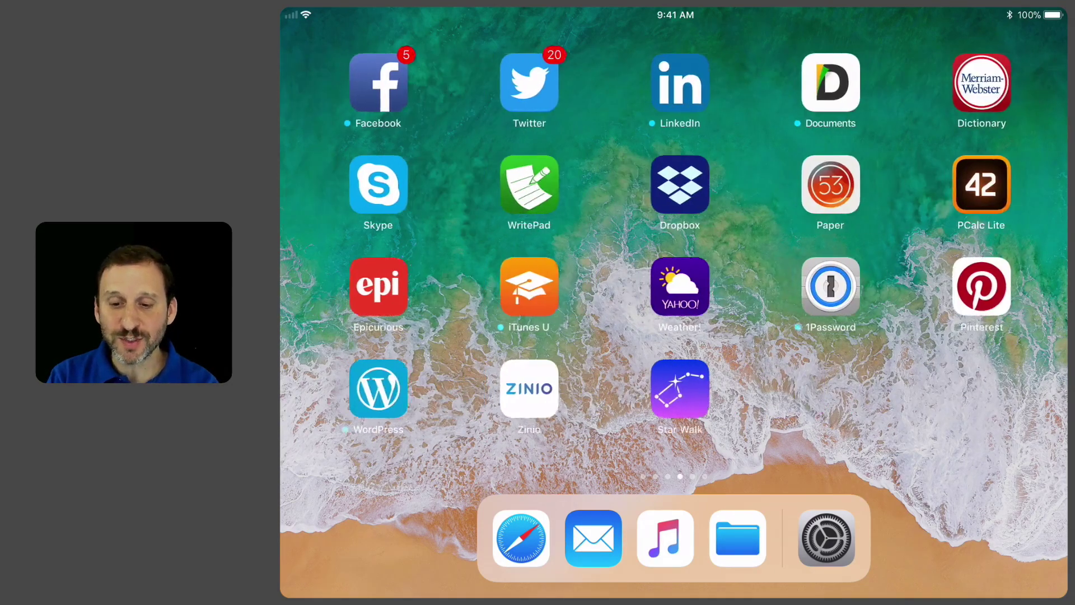
{"action": "scroll", "coordinate": [674, 252], "scroll_direction": "right", "scroll_amount": 5}
{"action": "scroll", "coordinate": [673, 252], "scroll_direction": "right", "scroll_amount": 1}
{"action": "scroll", "coordinate": [675, 252], "scroll_direction": "right", "scroll_amount": 1}
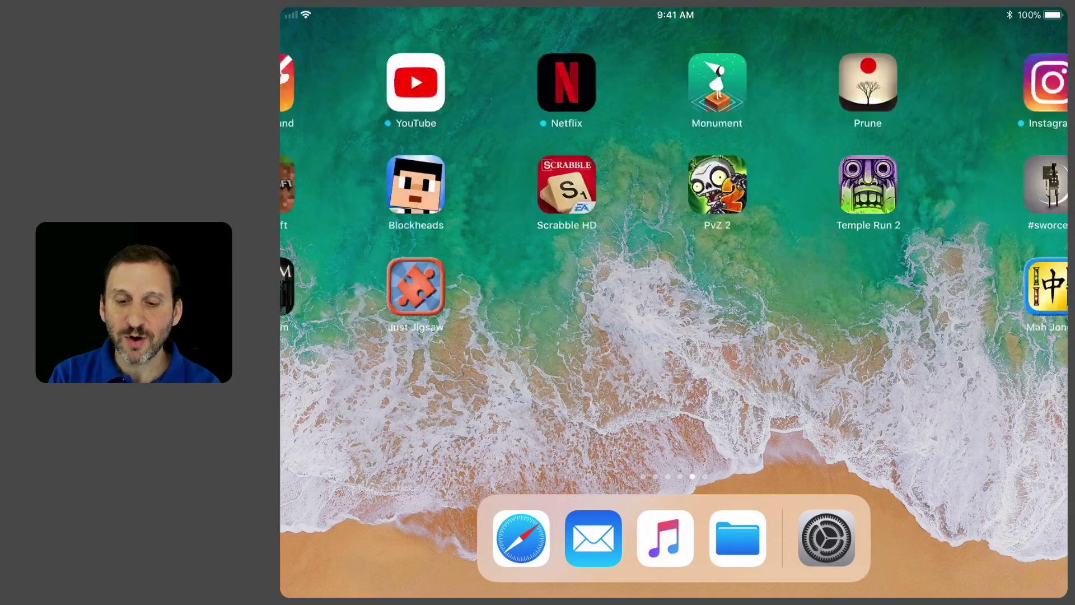
{"action": "scroll", "coordinate": [673, 252], "scroll_direction": "right", "scroll_amount": 3}
{"action": "scroll", "coordinate": [674, 252], "scroll_direction": "right", "scroll_amount": 3}
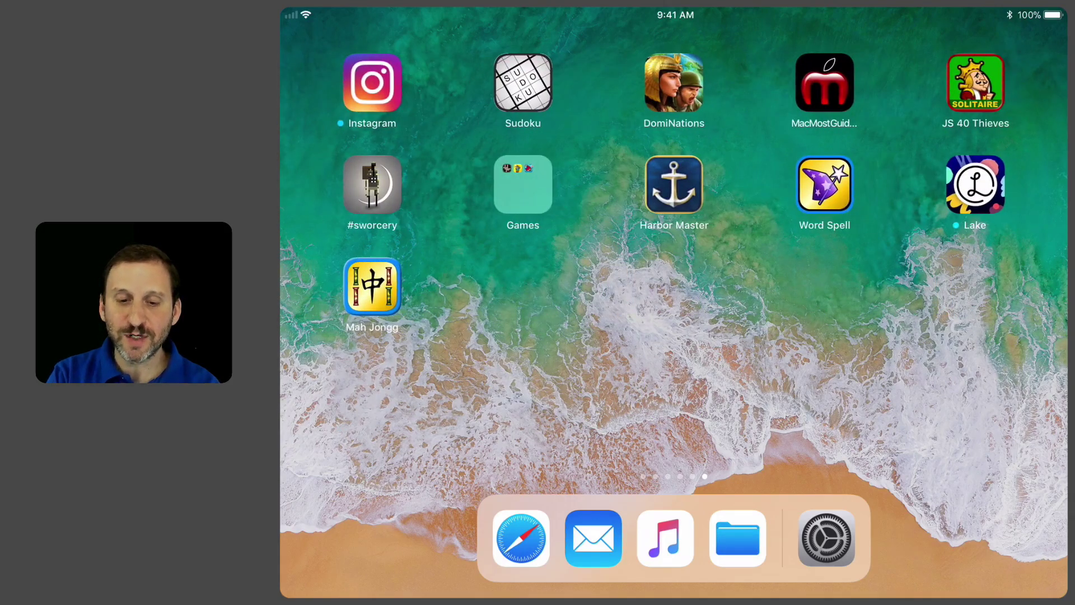
Step: Drag the Games folder into the Dock and open it to show its games
{"action": "left_click_drag", "start_coordinate": [523, 185], "coordinate": [557, 538]}
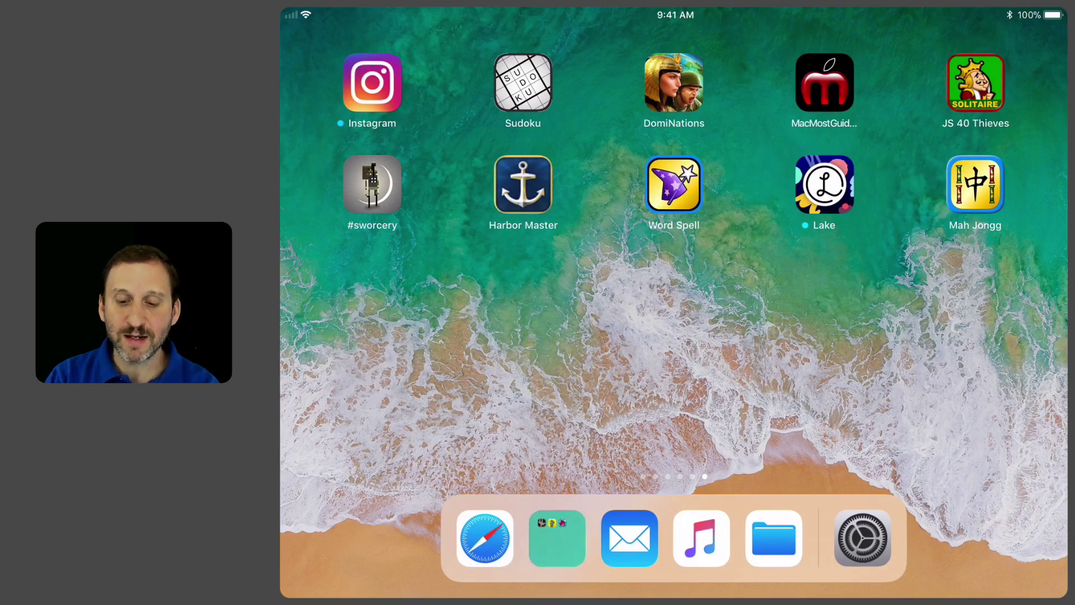
{"action": "left_click", "coordinate": [556, 538]}
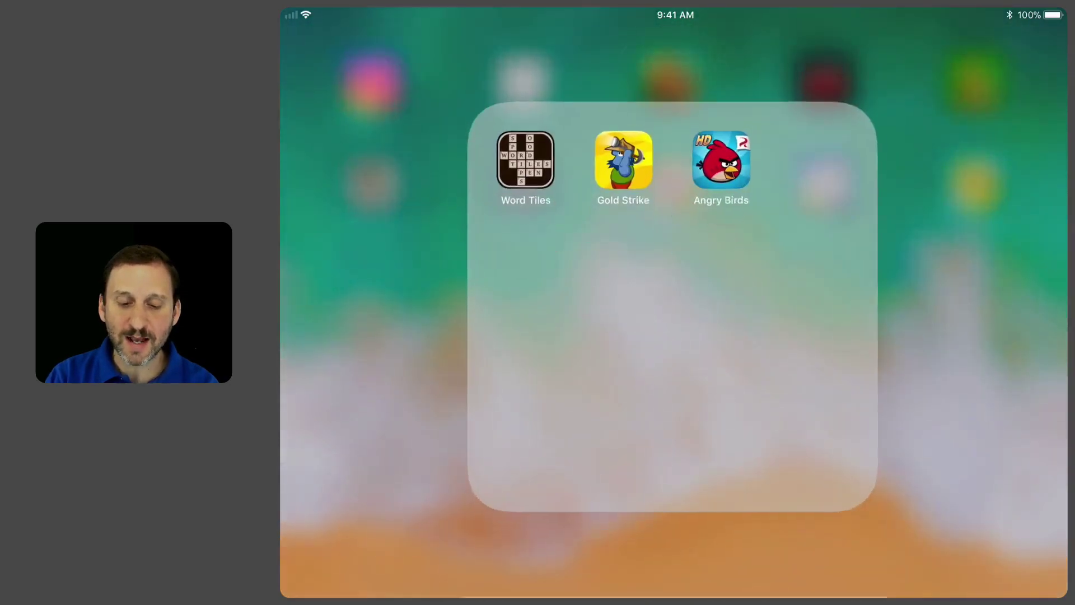